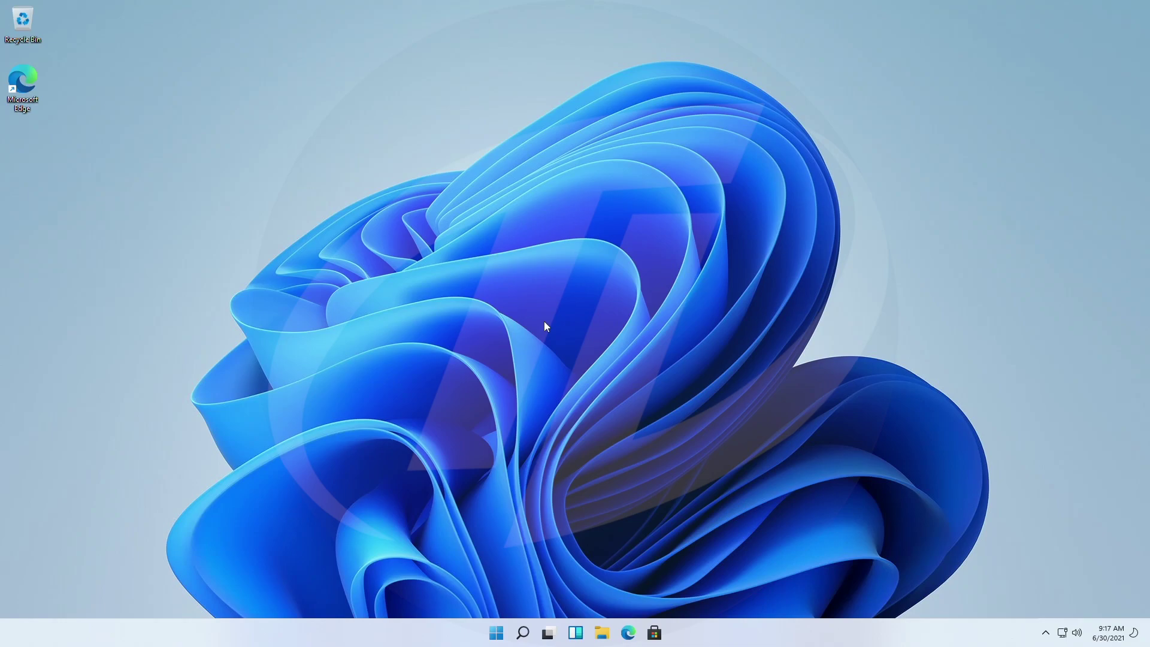
# Step: Run tpm.msc from the Run box to check the TPM chip's status
pyautogui.press('super+s')
pyautogui.press('super+r')
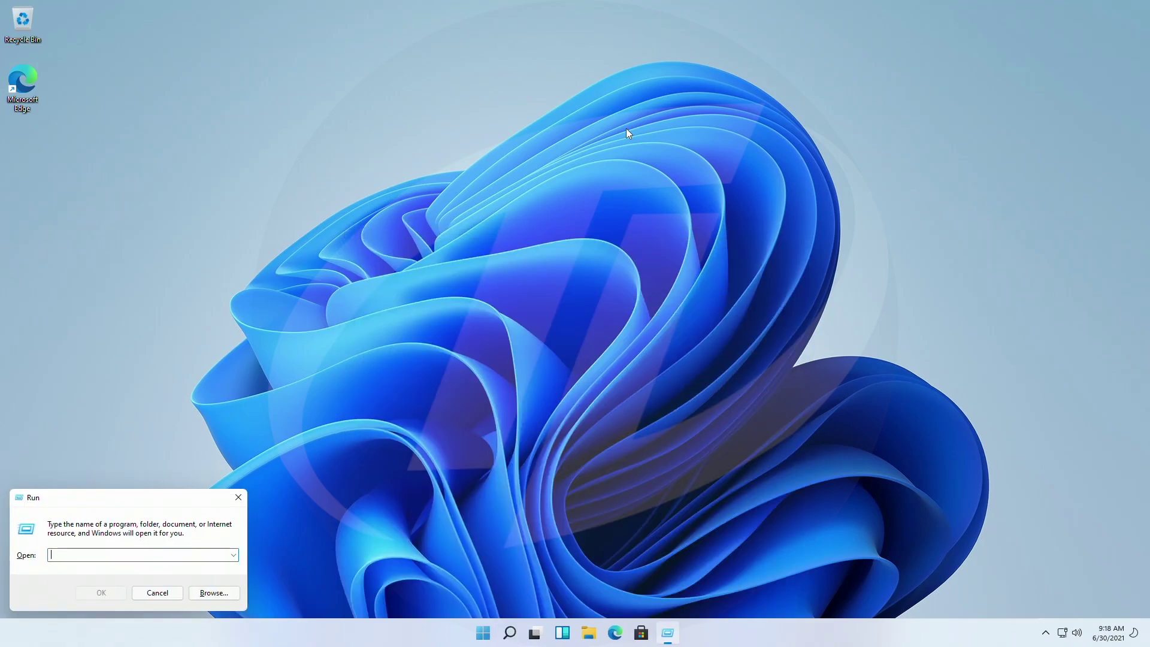
pyautogui.write('tp')
pyautogui.write('c')
pyautogui.press('Return')
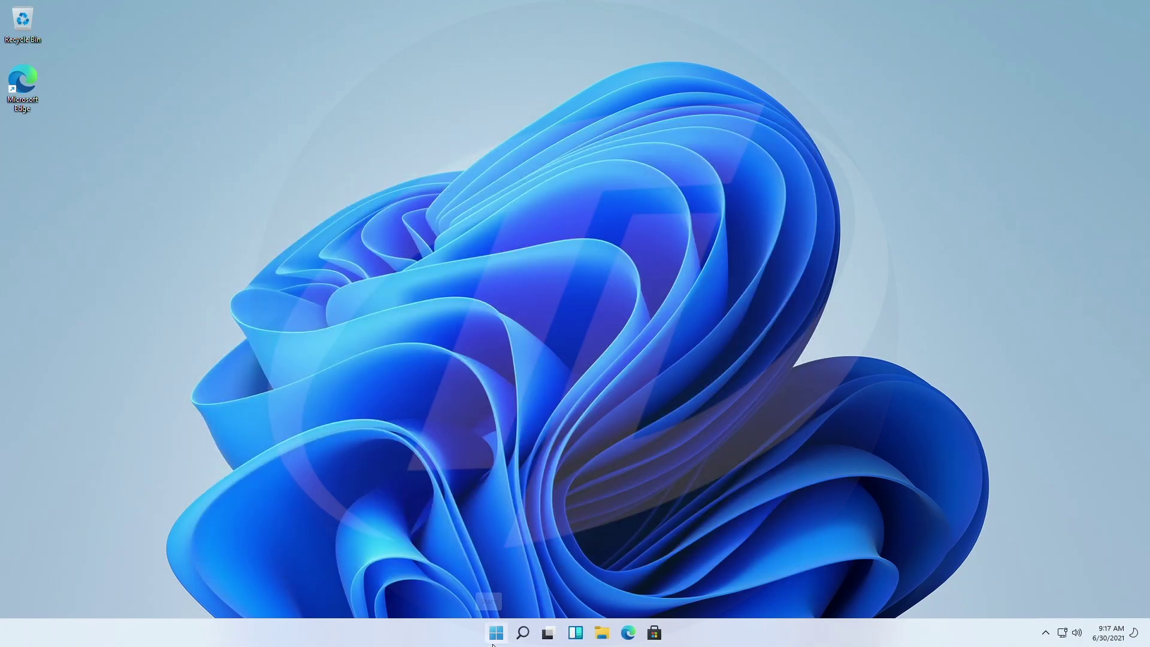
# Step: Open Settings' Windows Update > Windows Insider Program page showing the hardware-requirements warning
pyautogui.click(496, 633)
pyautogui.click(718, 281)
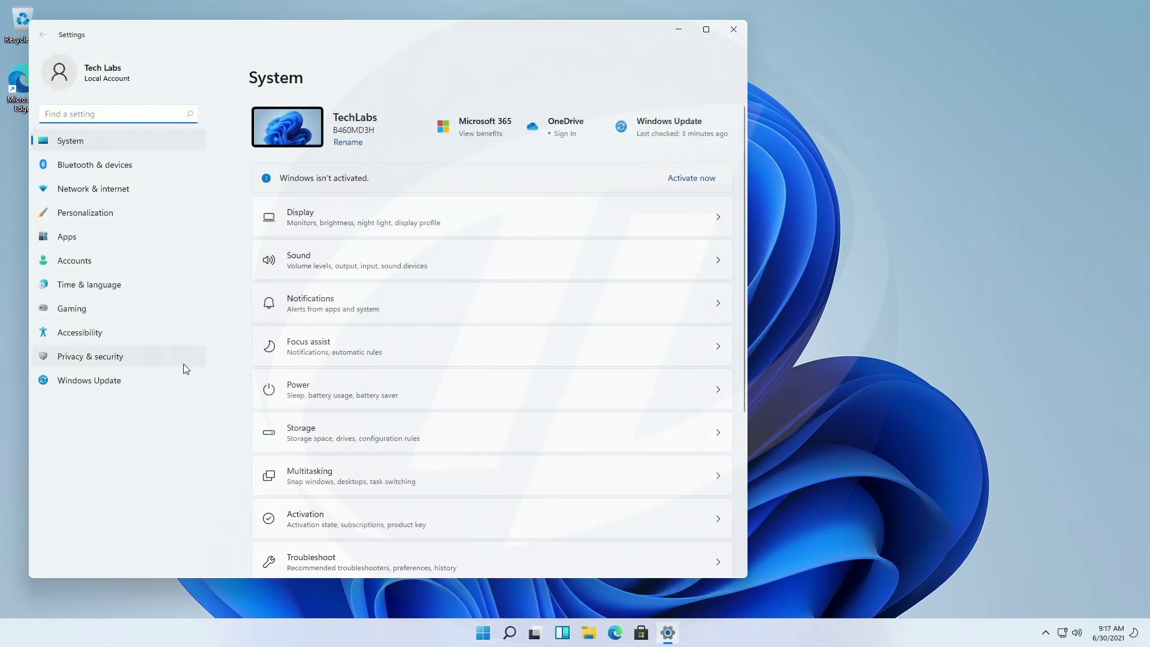
pyautogui.click(175, 380)
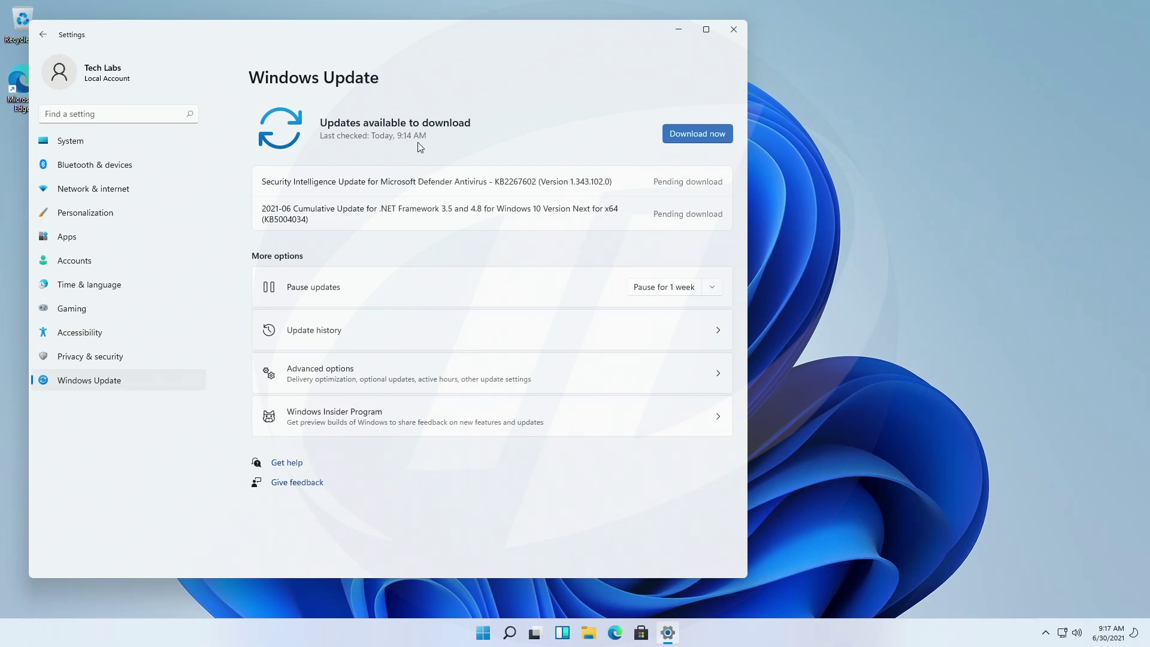
pyautogui.click(368, 414)
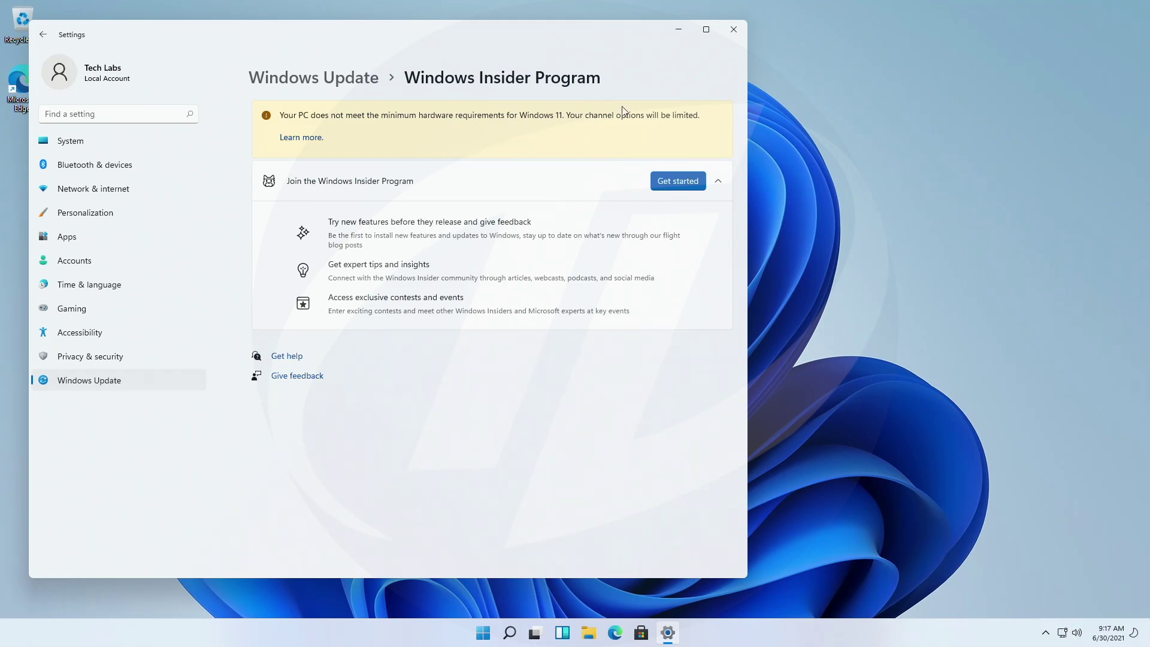
# Step: Close Settings and restart the PC from the Start menu power options
pyautogui.click(733, 30)
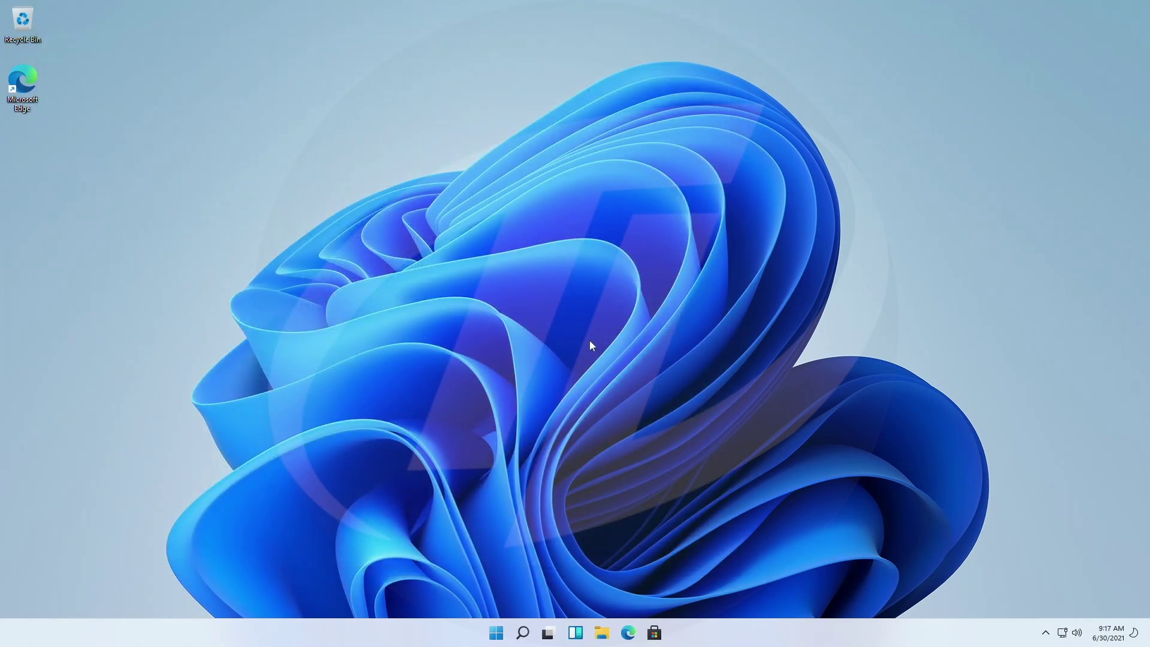
pyautogui.click(493, 632)
pyautogui.click(724, 591)
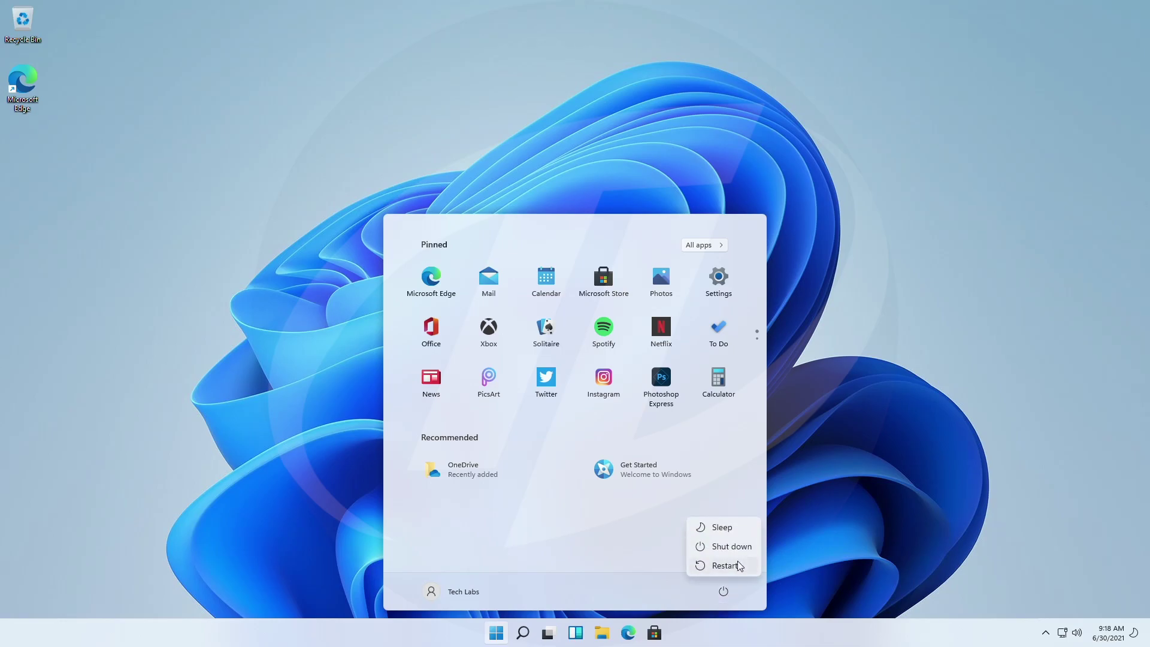
pyautogui.click(738, 564)
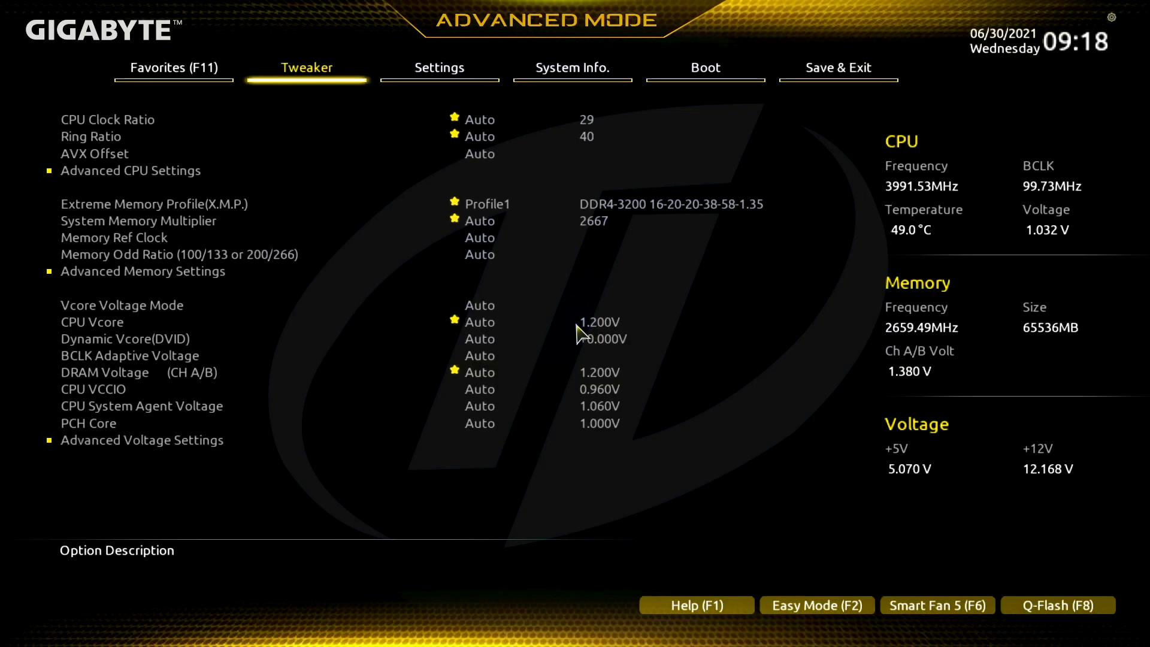
# Step: Set Intel Platform Trust Technology (PTT) to Enabled under Settings > Miscellaneous
pyautogui.press('Right')
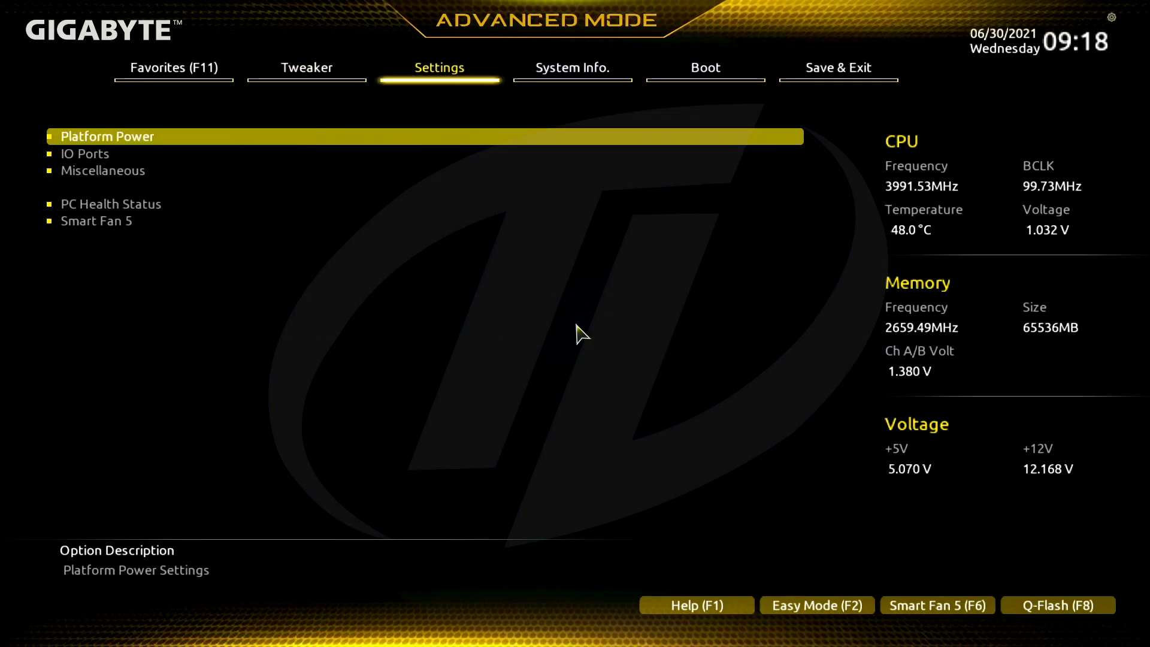
pyautogui.press('Down')
pyautogui.press('Down')
pyautogui.press('Return')
pyautogui.press('Down')
pyautogui.press('Down')
pyautogui.press('Down')
pyautogui.press('Down')
pyautogui.press('Return')
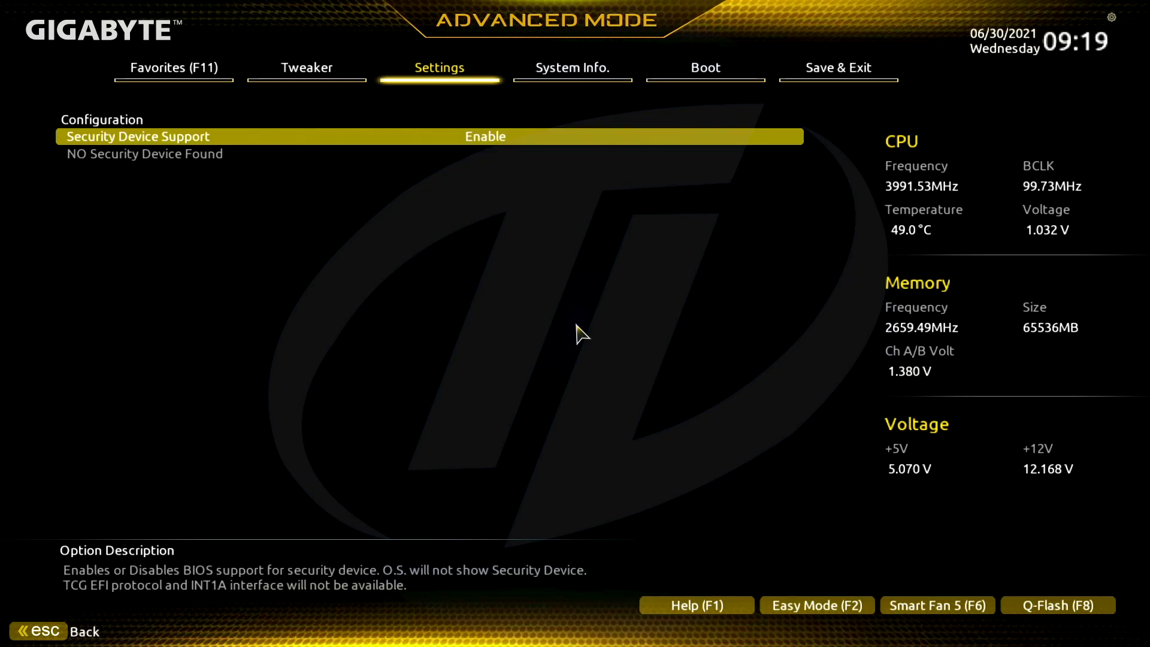
pyautogui.press('Escape')
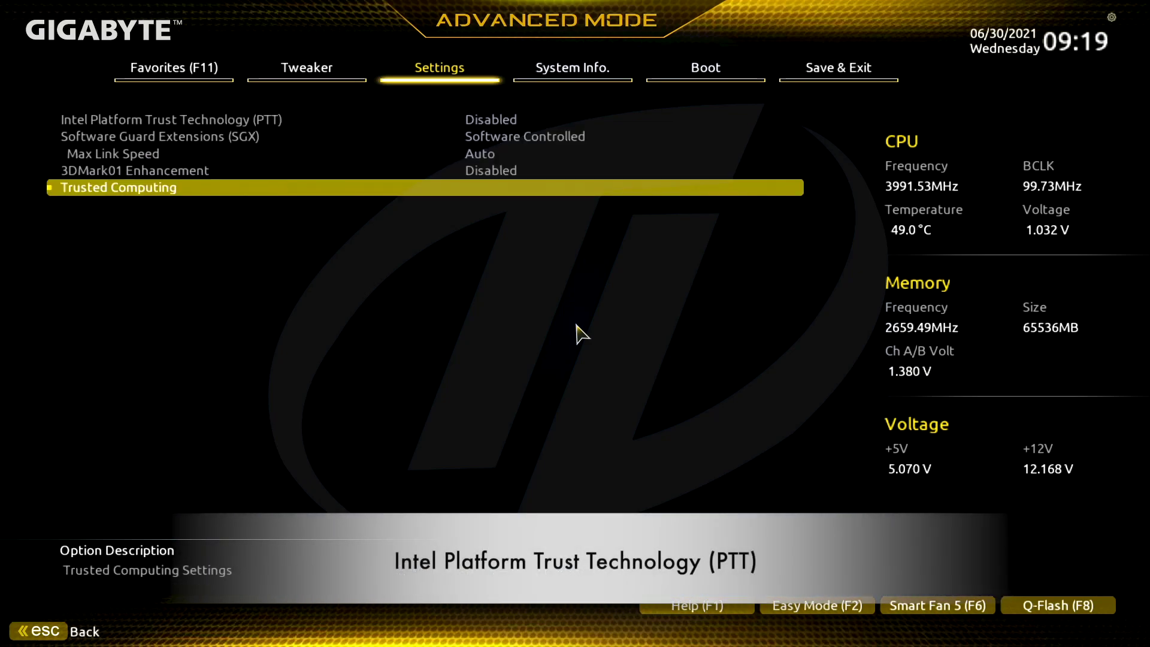
pyautogui.press('Up')
pyautogui.press('Up')
pyautogui.press('Up')
pyautogui.press('Up')
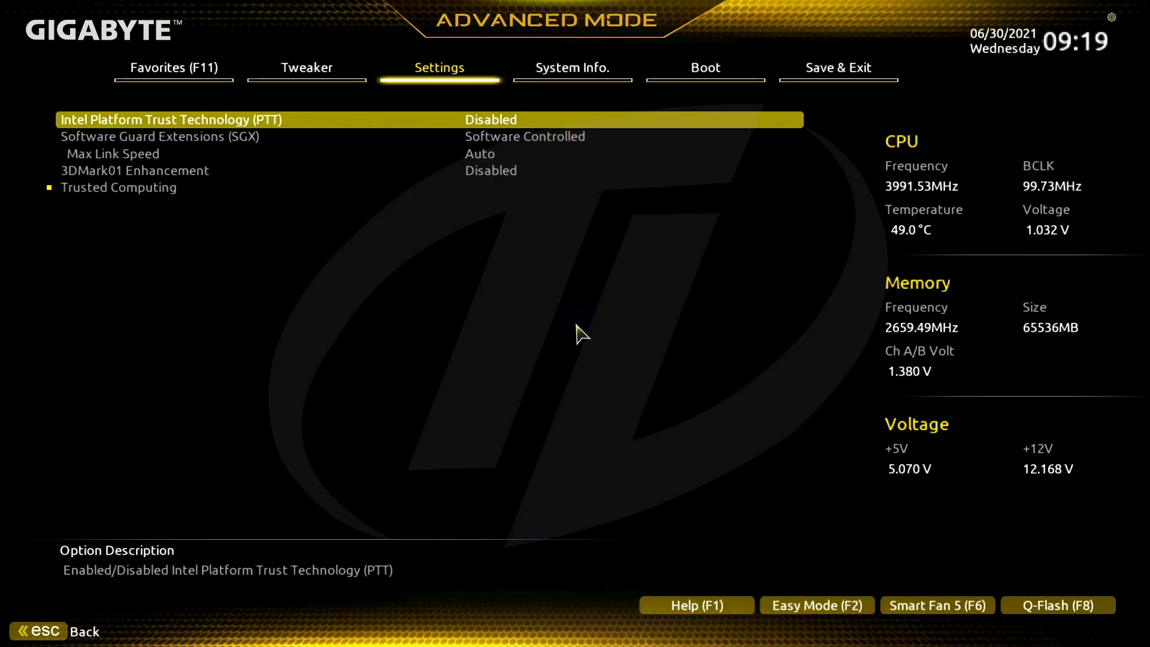
pyautogui.press('Return')
pyautogui.press('Down')
pyautogui.press('Return')
# Step: Save the BIOS changes with Save & Exit Setup and reboot into Windows
pyautogui.press('Right')
pyautogui.press('Right')
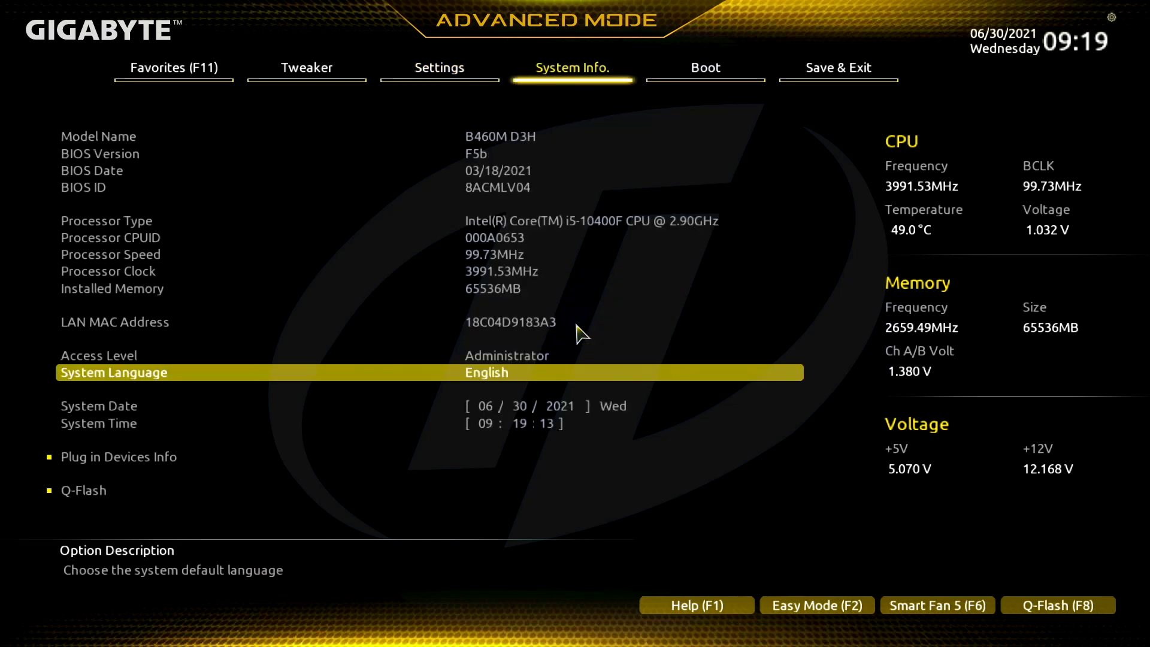
pyautogui.press('Right')
pyautogui.press('Return')
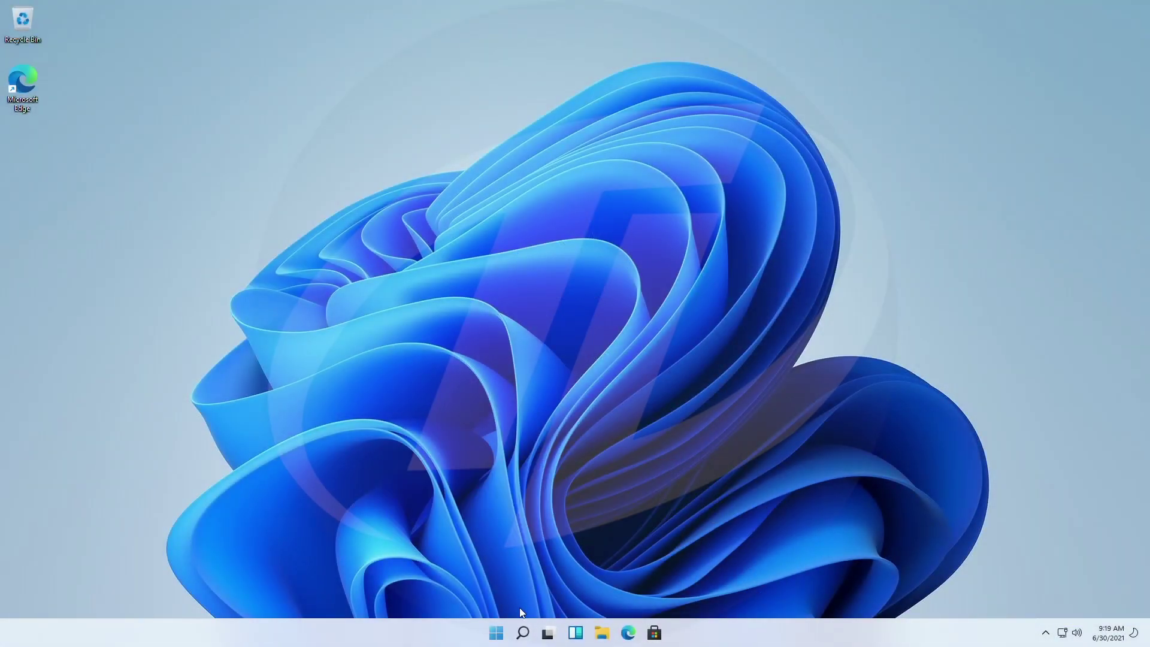
# Step: Reopen tpm.msc via Run and widen the pane to read 'TPM is ready for use'
pyautogui.click(525, 634)
pyautogui.write('run')
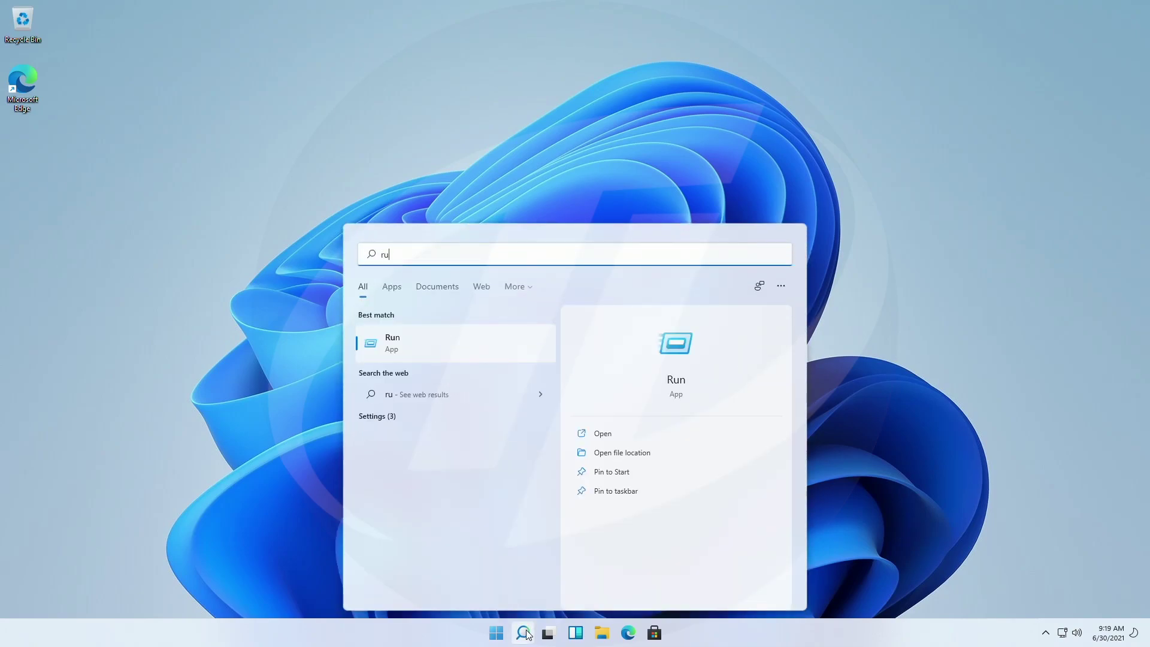
pyautogui.press('Return')
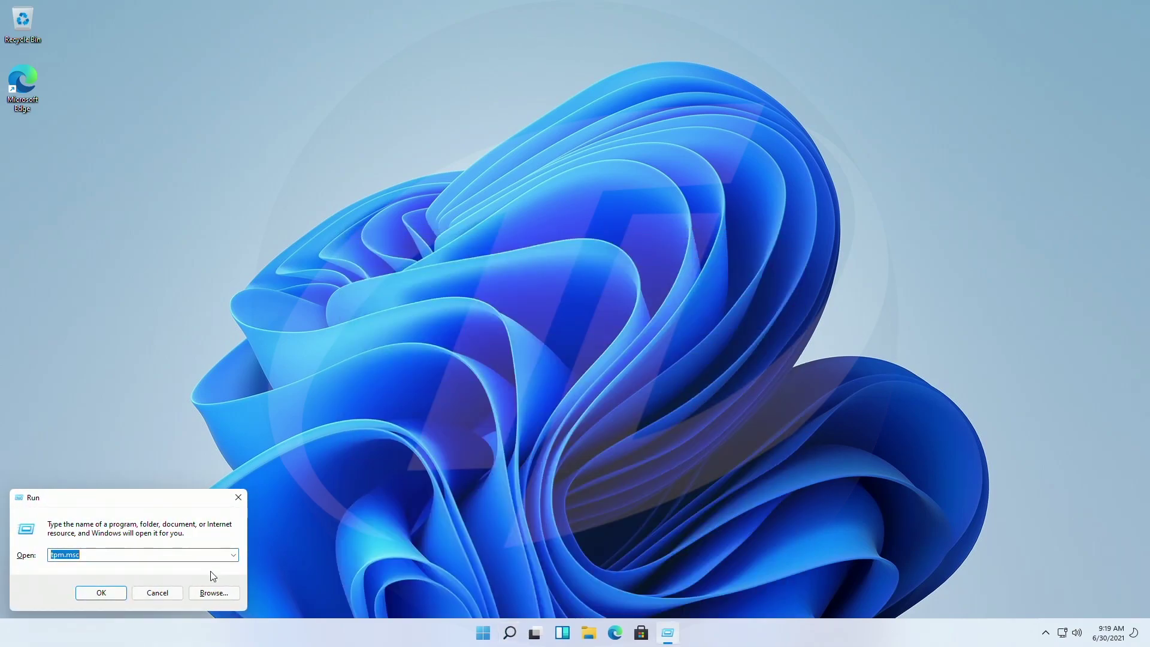
pyautogui.click(101, 593)
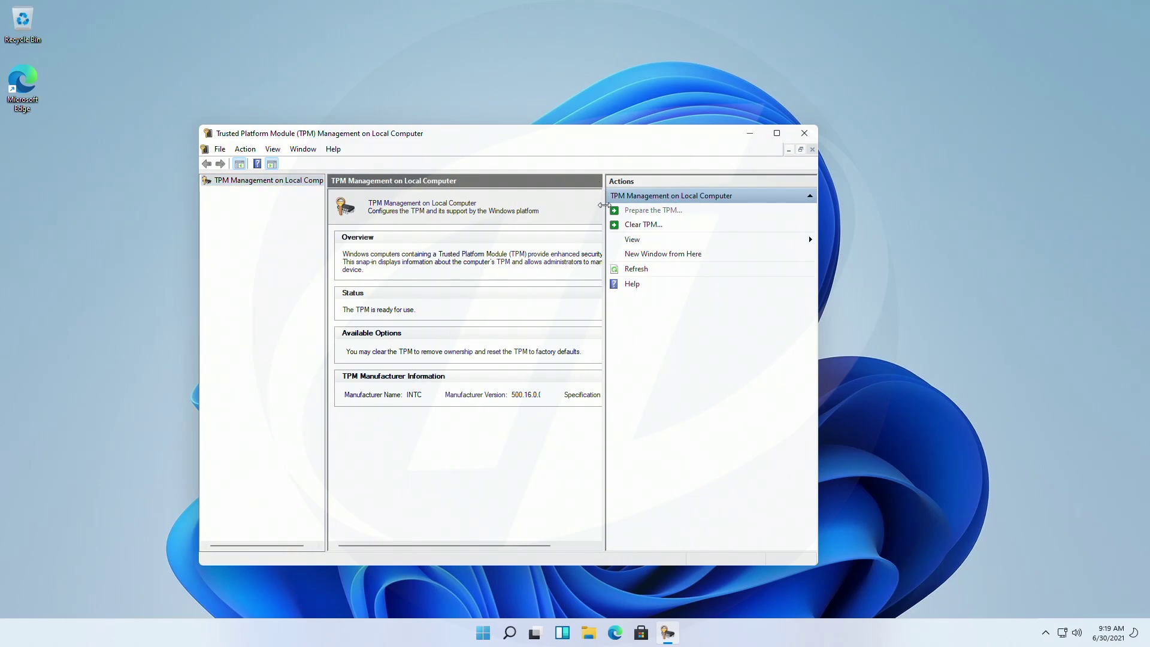
pyautogui.moveTo(605, 229); pyautogui.dragTo(727, 228)
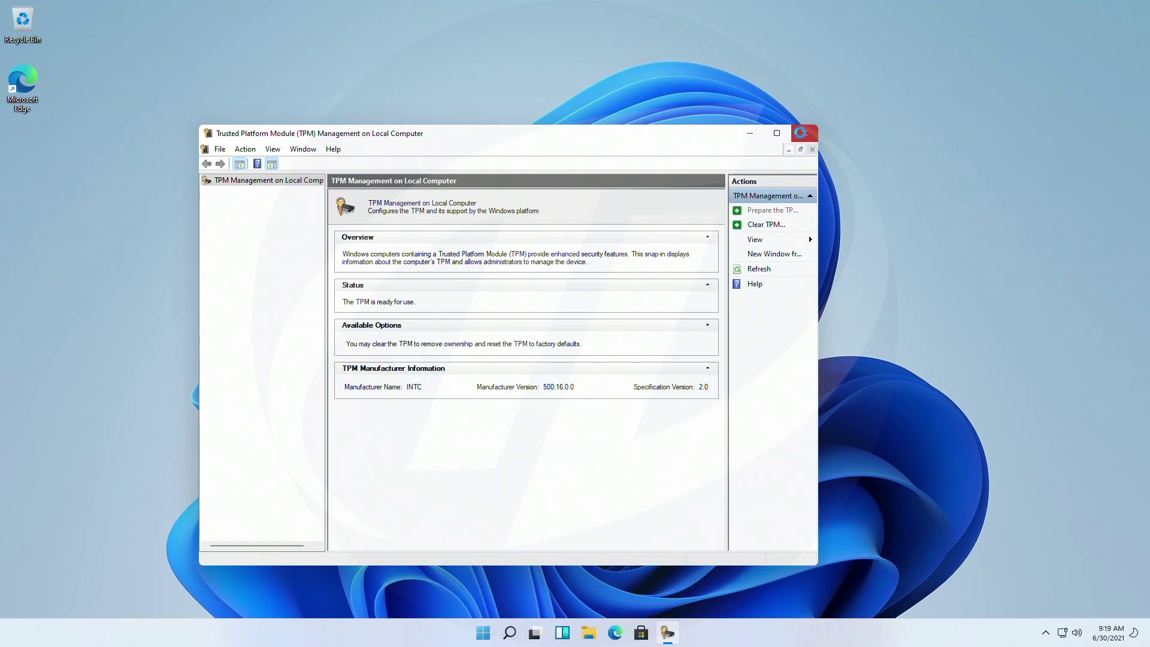
# Step: Close TPM Management and open Settings' Windows Insider Program page, now without the hardware warning
pyautogui.click(805, 133)
pyautogui.click(497, 633)
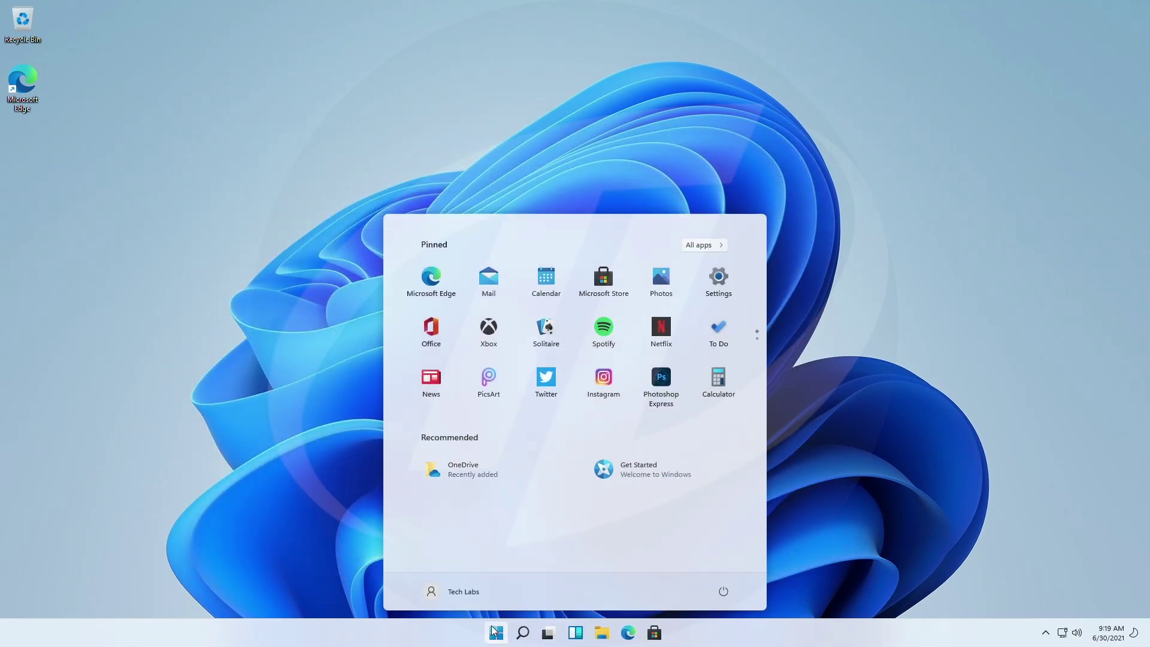
pyautogui.click(711, 284)
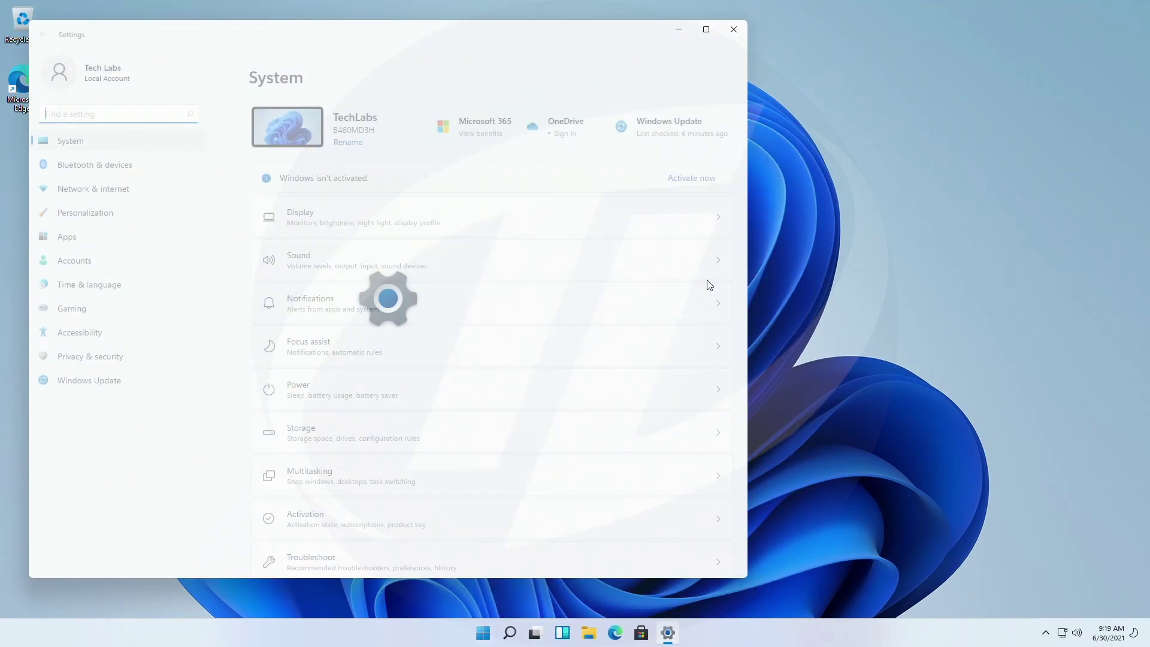
pyautogui.click(104, 381)
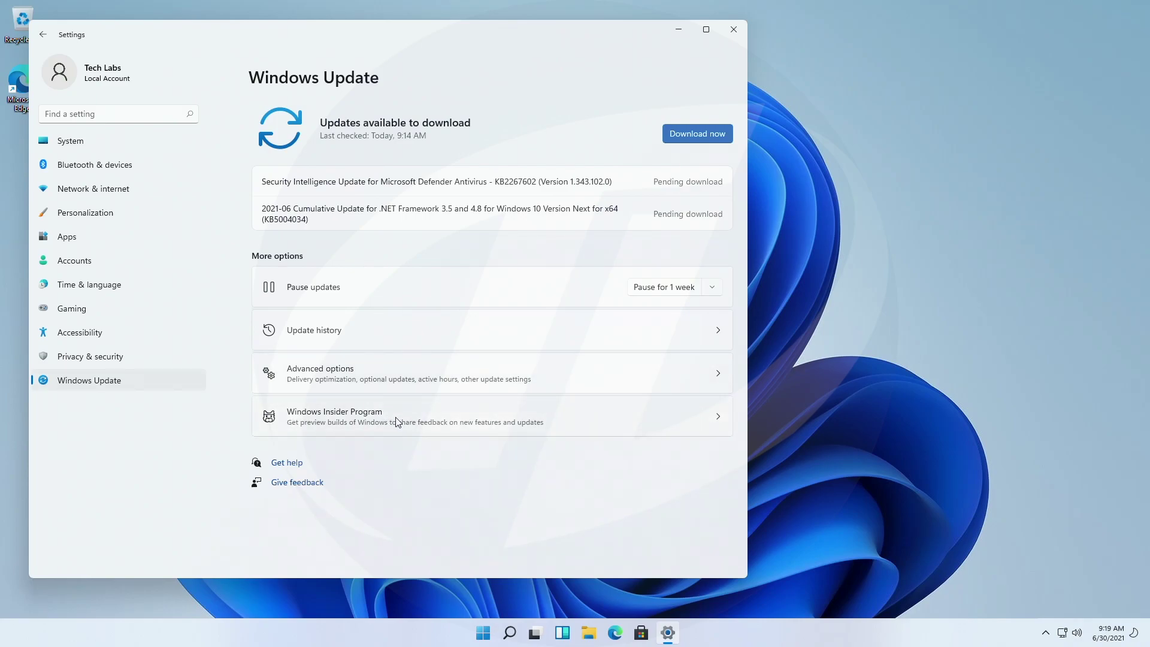
pyautogui.click(399, 418)
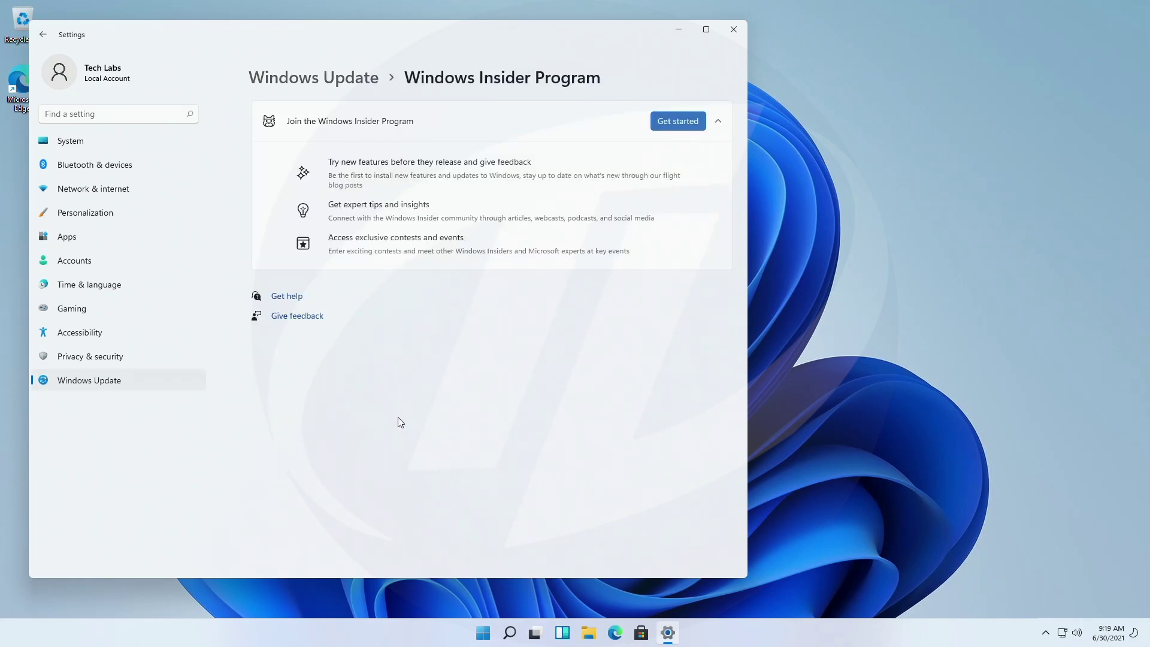